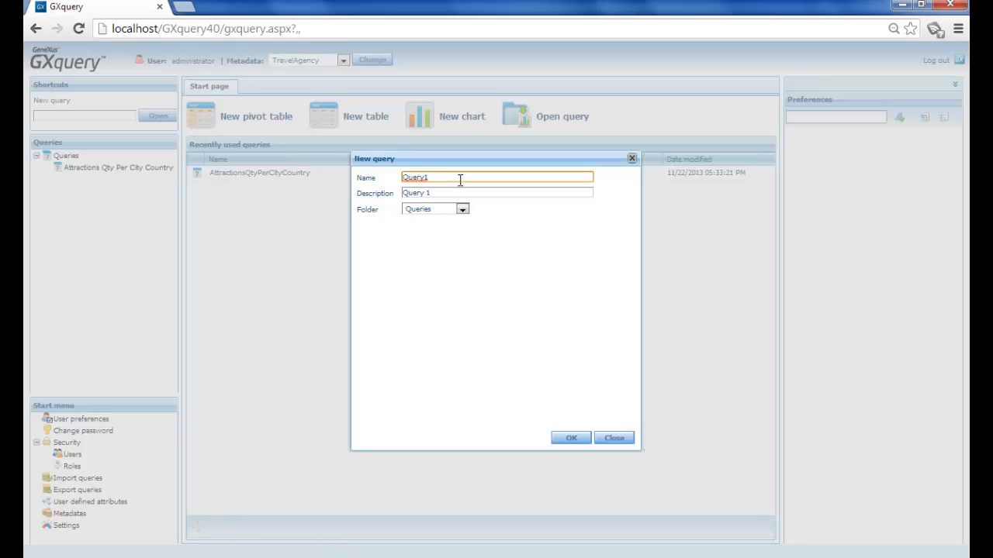
# Step: Name the new query AttractionsPerCityCountry2 and create it in the Queries folder
pyautogui.press('BackSpace')
pyautogui.press('BackSpace')
pyautogui.press('BackSpace')
pyautogui.press('Tab')
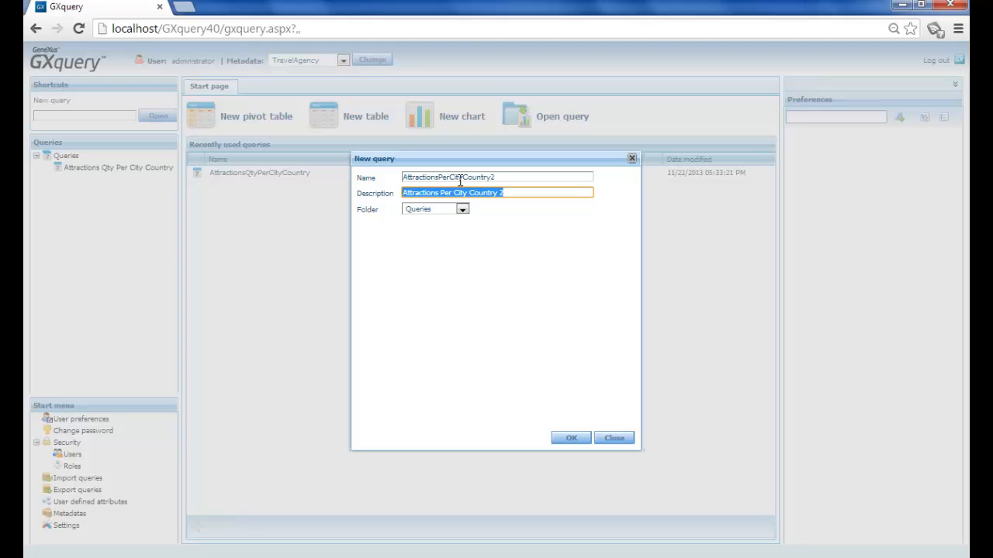
pyautogui.click(574, 438)
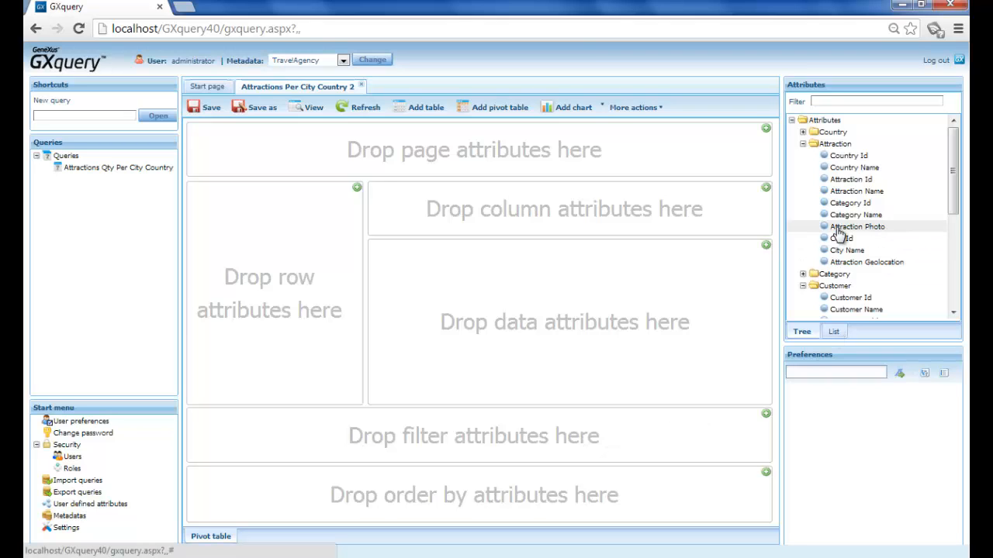
# Step: Add Country Name, City Name and Attraction Name from the Attraction folder as row attributes, in that order, and view the query result
pyautogui.moveTo(853, 168); pyautogui.dragTo(277, 225)
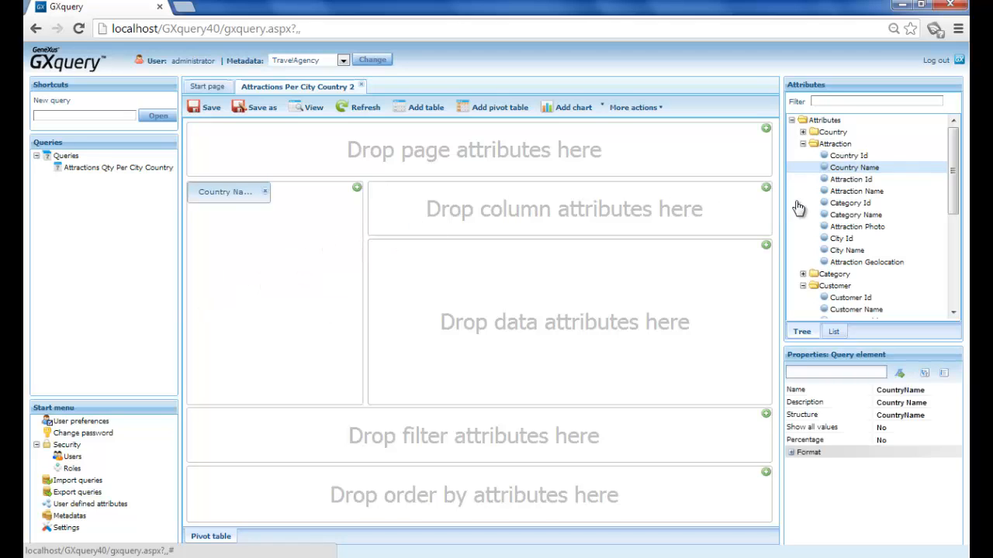
pyautogui.moveTo(857, 254); pyautogui.dragTo(289, 240)
pyautogui.moveTo(854, 191); pyautogui.dragTo(212, 226)
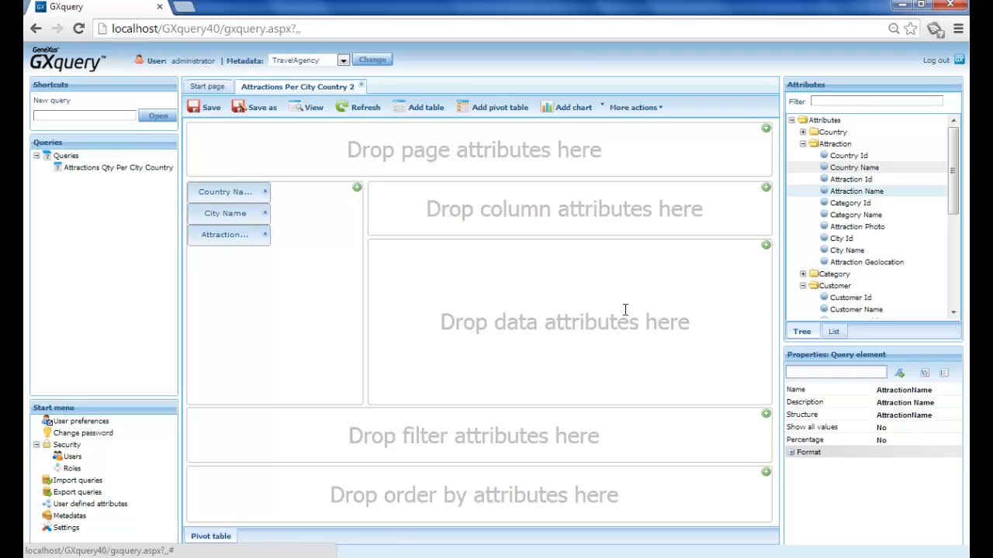
pyautogui.click(310, 110)
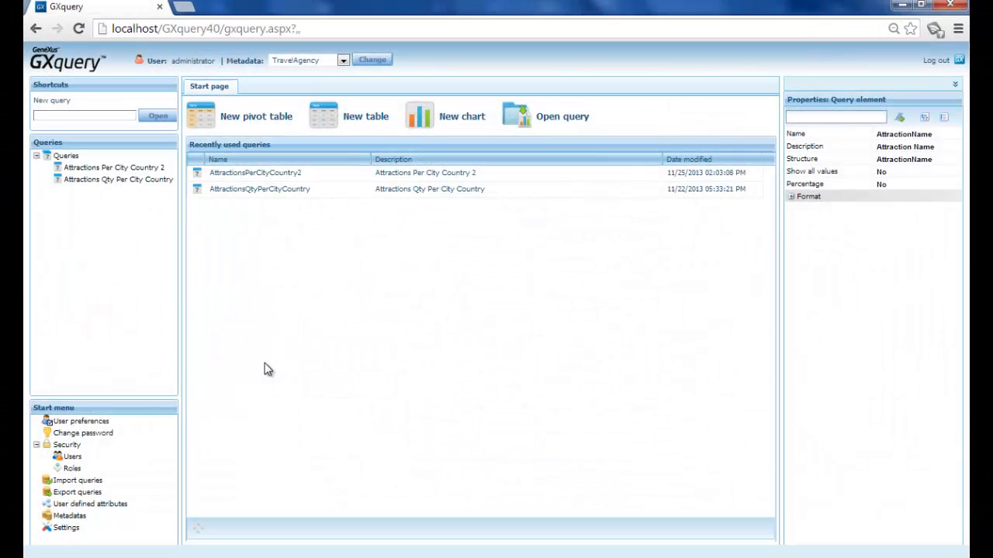
# Step: Create a new pivot table query named TotalAmountPerCustomer in the Queries folder
pyautogui.click(266, 123)
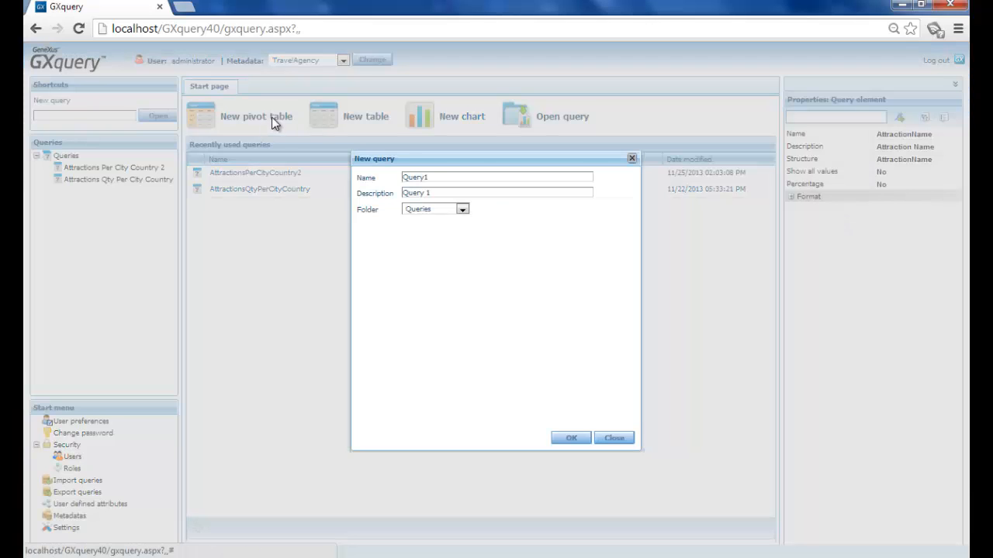
pyautogui.click(480, 177)
pyautogui.click(482, 177)
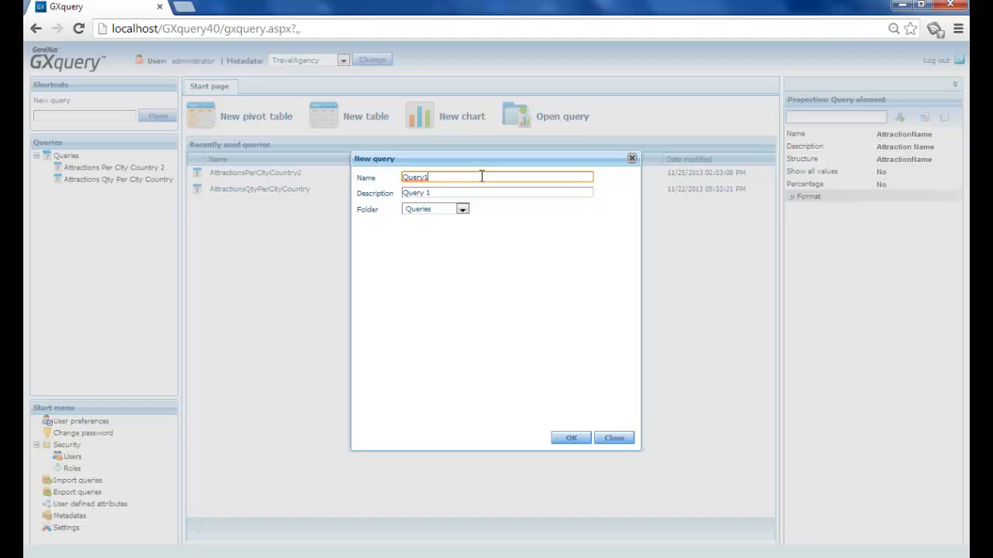
pyautogui.press('BackSpace')
pyautogui.press('BackSpace')
pyautogui.press('BackSpace')
pyautogui.press('BackSpace')
pyautogui.press('BackSpace')
pyautogui.press('BackSpace')
pyautogui.write('TotalAmountPerCustomer')
pyautogui.press('Tab')
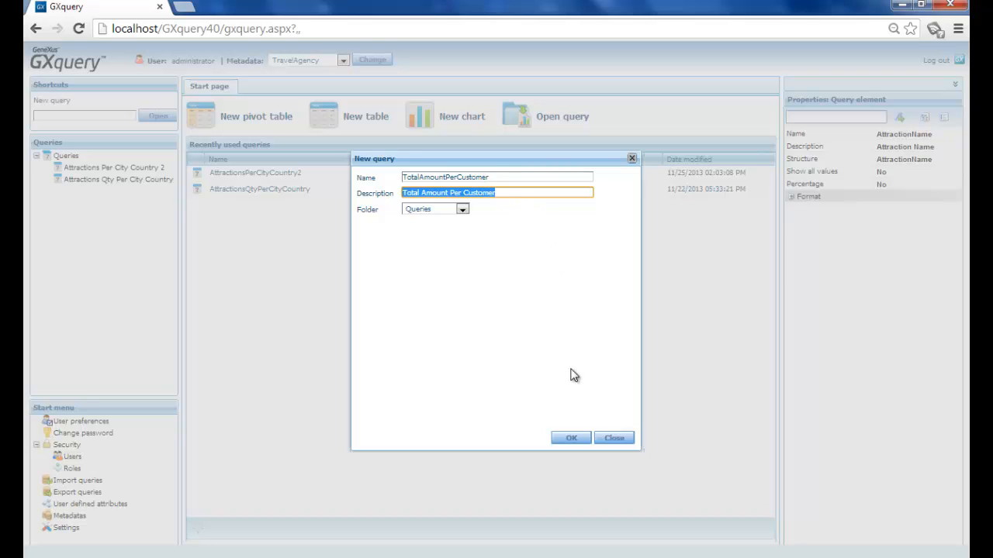
pyautogui.click(571, 439)
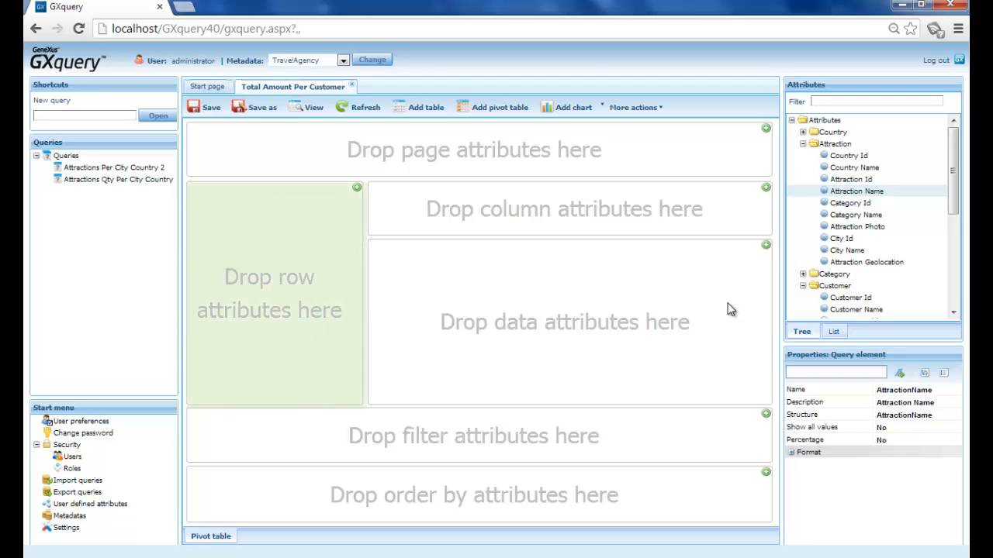
# Step: From the Invoice folder, add Customer Name and Invoice Date as row attributes and Invoice Amount as a data attribute
pyautogui.moveTo(954, 198); pyautogui.dragTo(965, 299)
pyautogui.moveTo(845, 253); pyautogui.dragTo(310, 262)
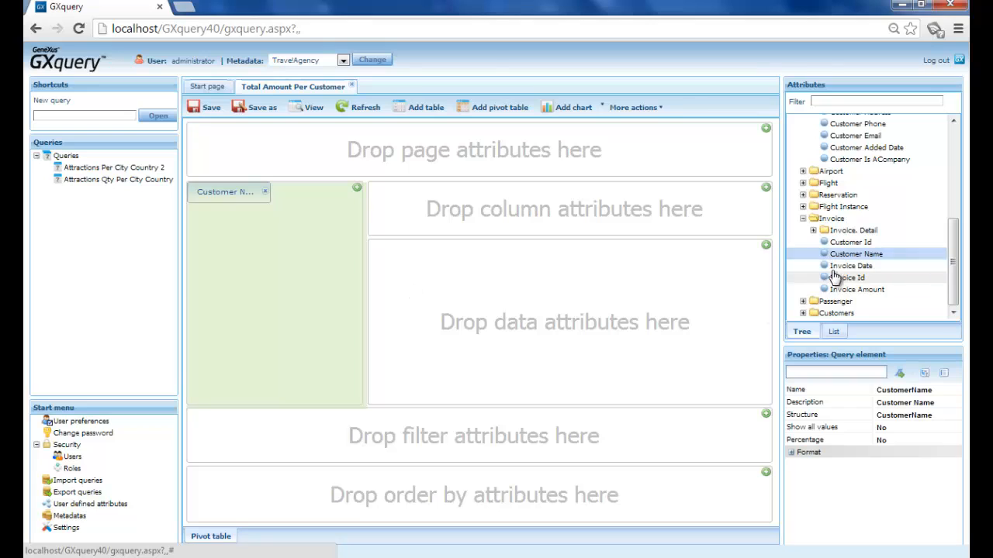
pyautogui.moveTo(845, 266); pyautogui.dragTo(260, 254)
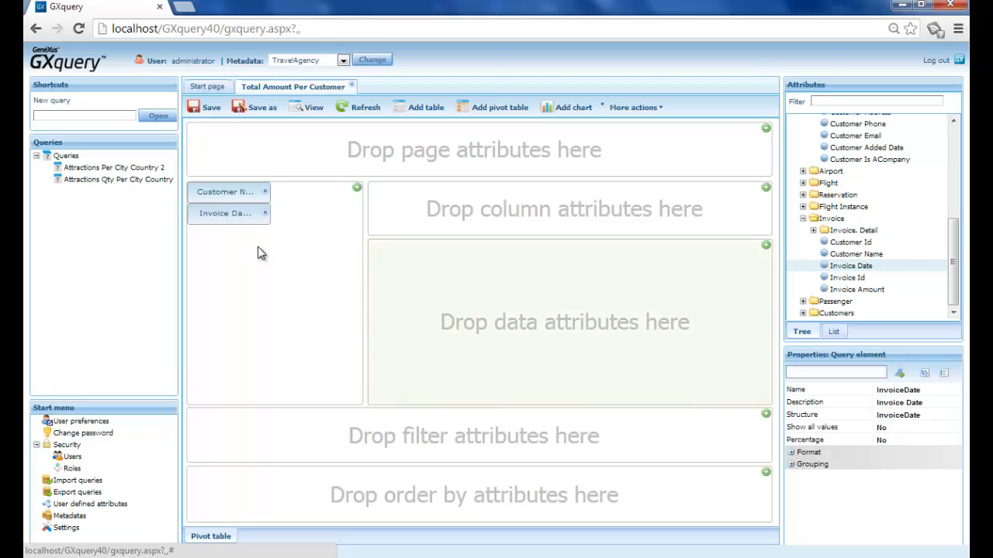
pyautogui.moveTo(850, 289); pyautogui.dragTo(587, 303)
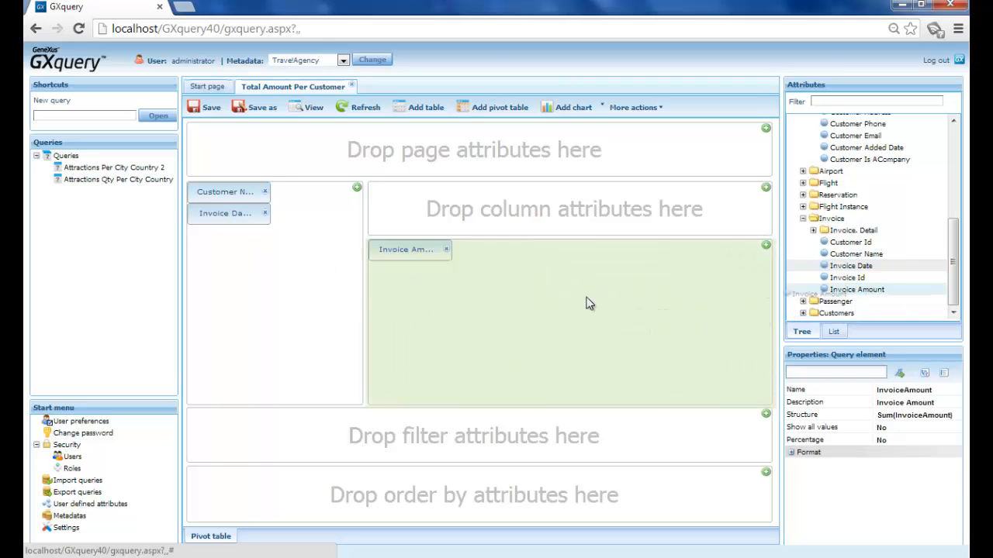
# Step: Check the formula behind the Invoice Amount data element, and view the resulting pivot table
pyautogui.doubleClick(406, 251)
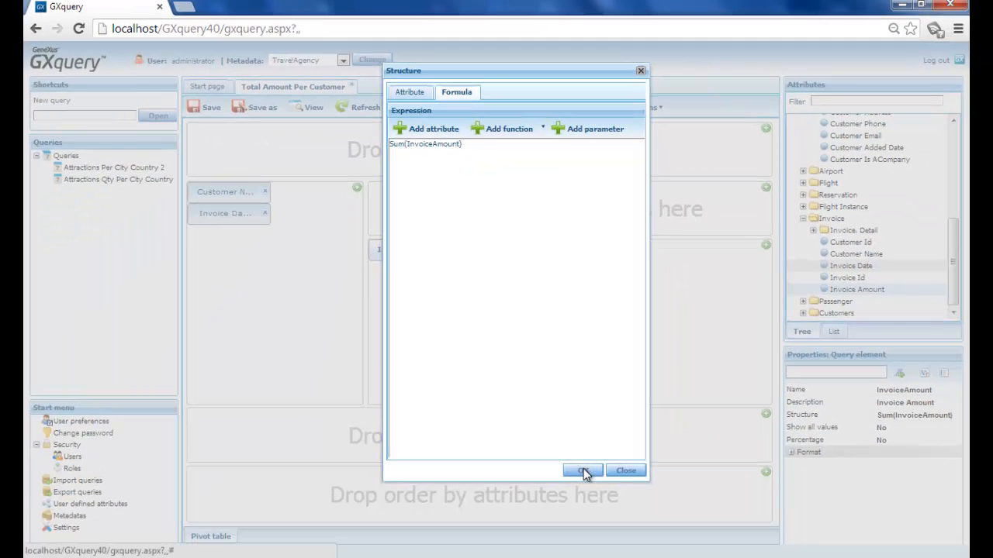
pyautogui.click(583, 471)
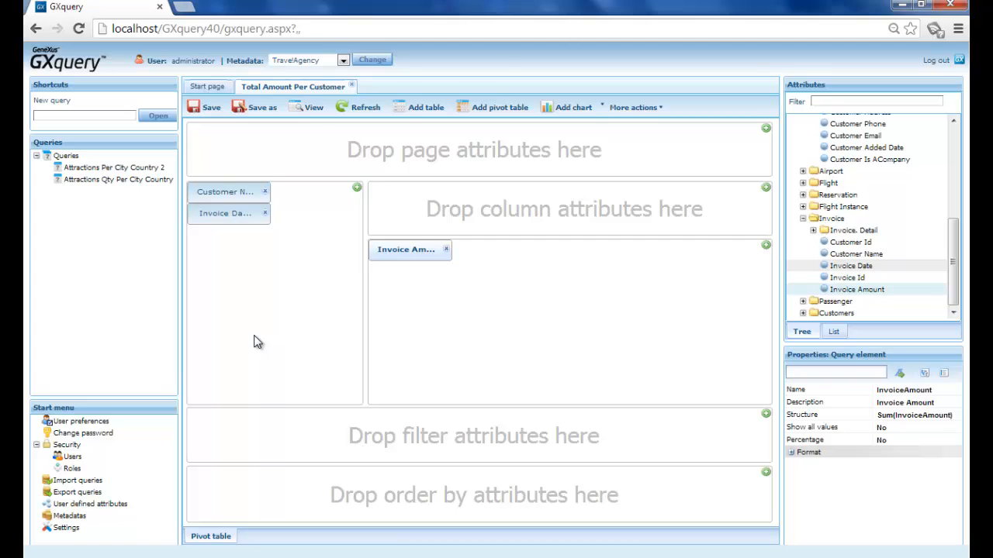
pyautogui.click(313, 112)
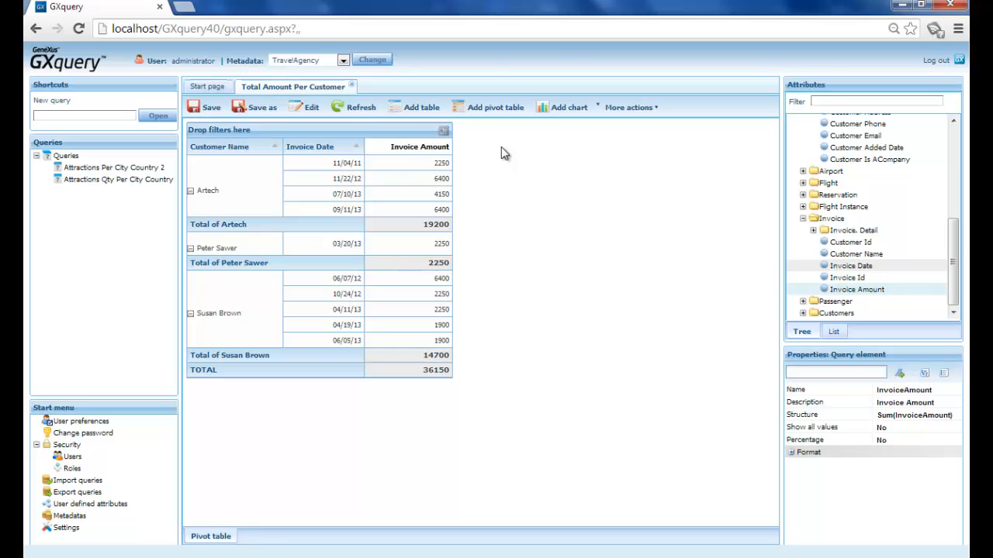
# Step: Return to editing the query and set Group by year to Yes for the Invoice Date row attribute
pyautogui.click(310, 107)
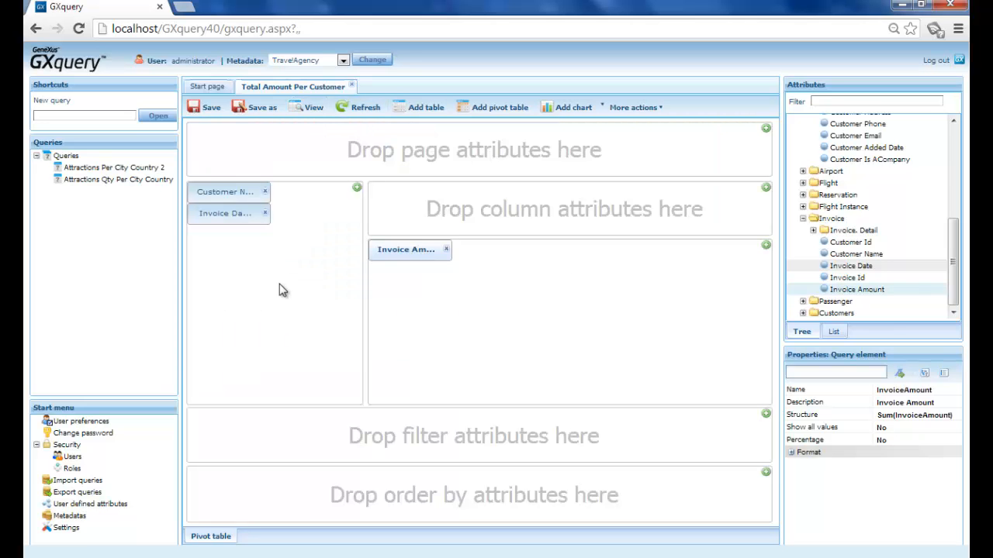
pyautogui.click(227, 215)
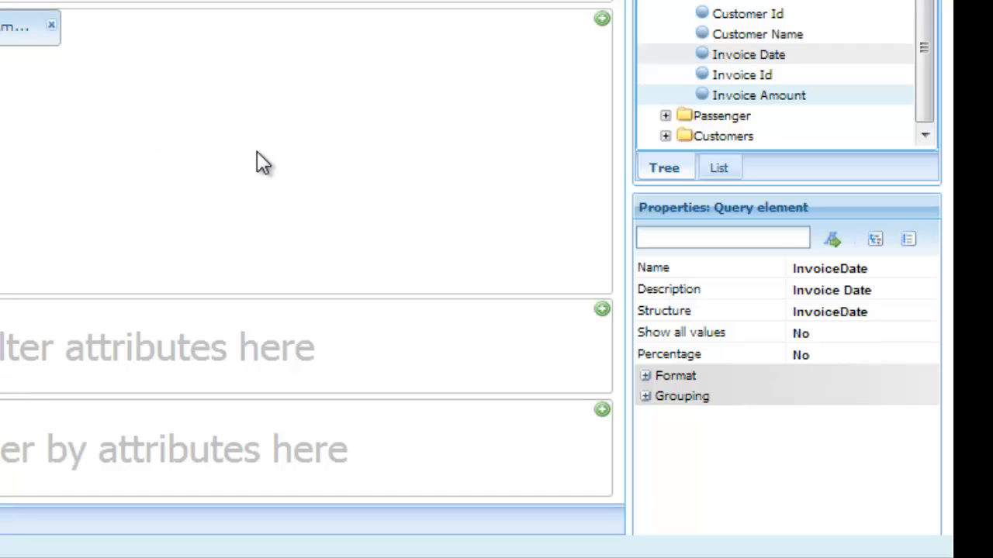
pyautogui.click(646, 397)
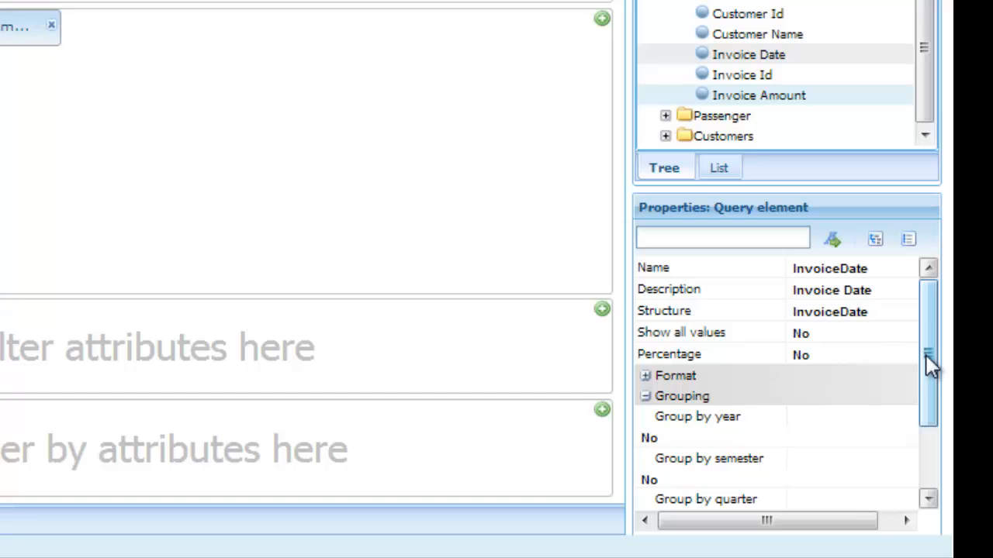
pyautogui.moveTo(927, 356); pyautogui.dragTo(929, 388)
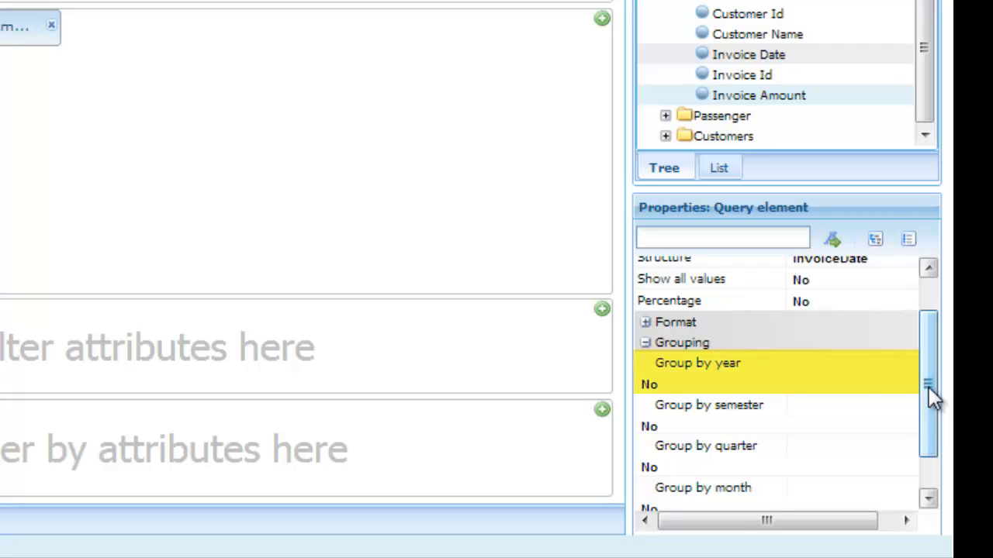
pyautogui.click(750, 378)
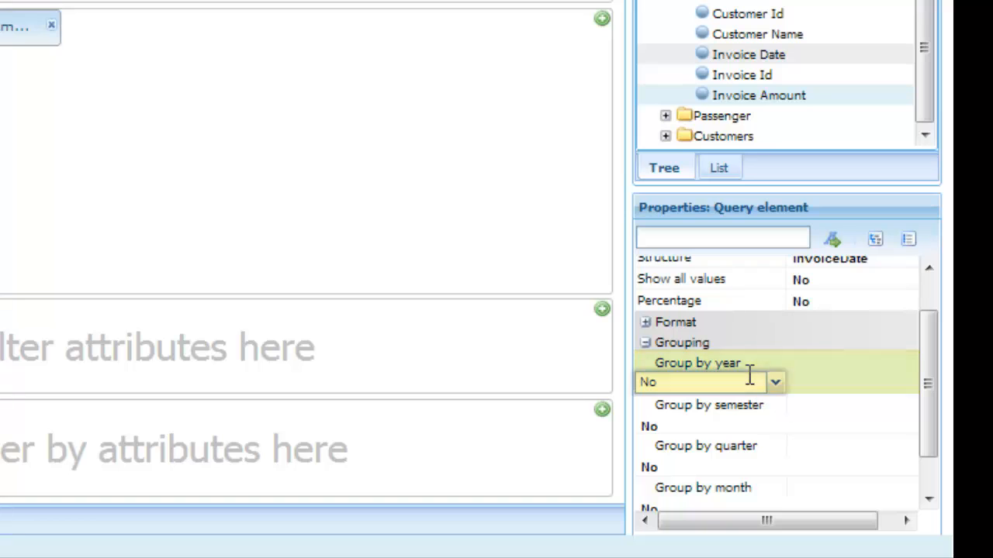
pyautogui.click(775, 382)
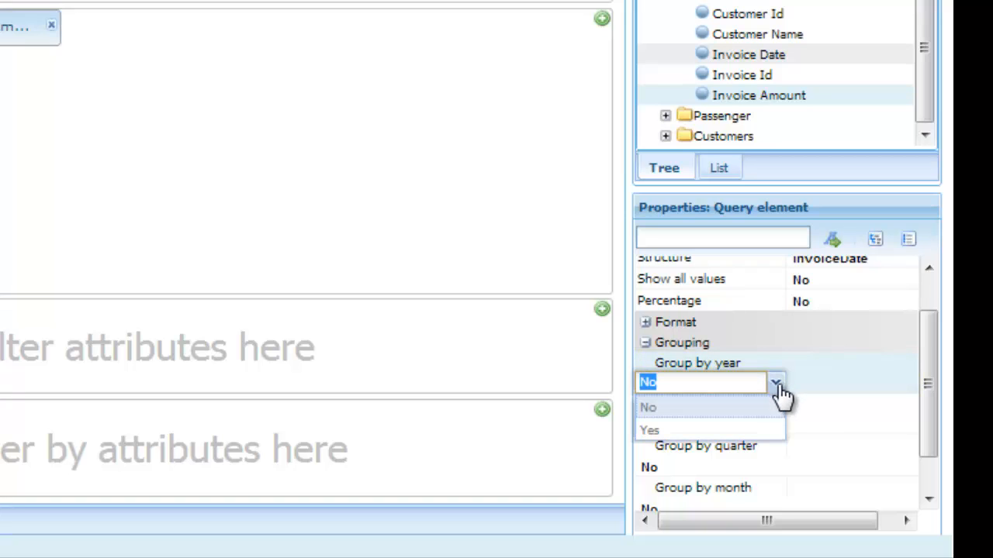
pyautogui.click(718, 432)
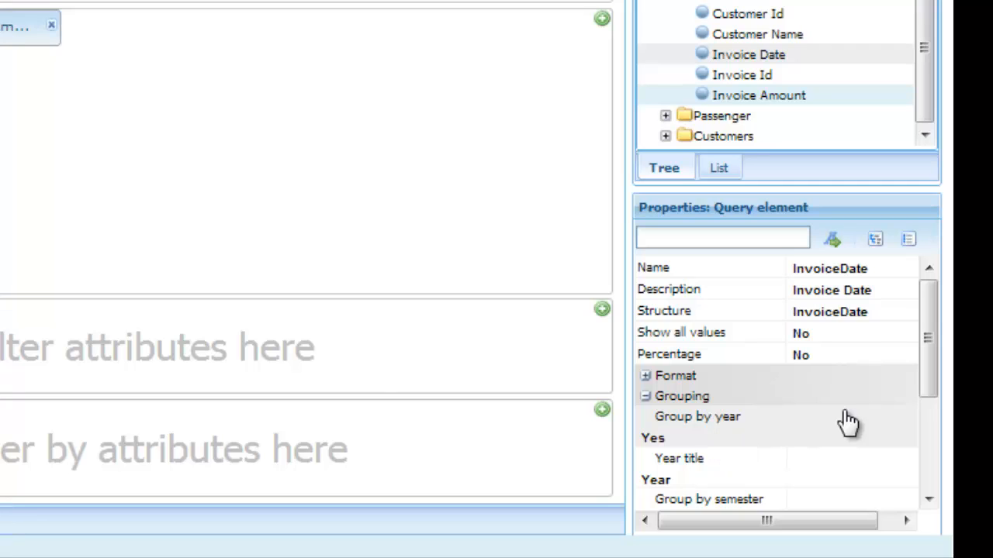
# Step: Set Group by month to Yes for Invoice Date and view the pivot table
pyautogui.moveTo(926, 380); pyautogui.dragTo(940, 470)
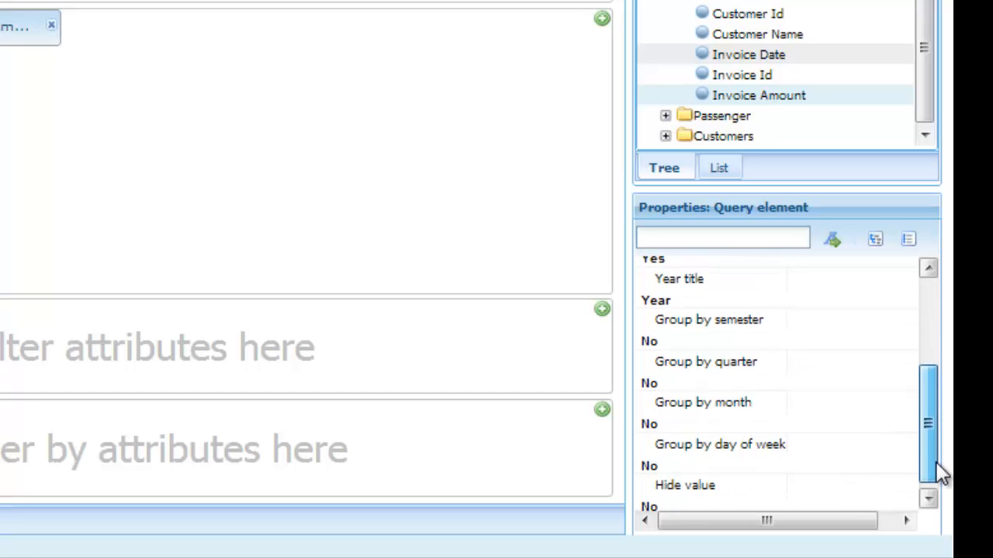
pyautogui.click(704, 423)
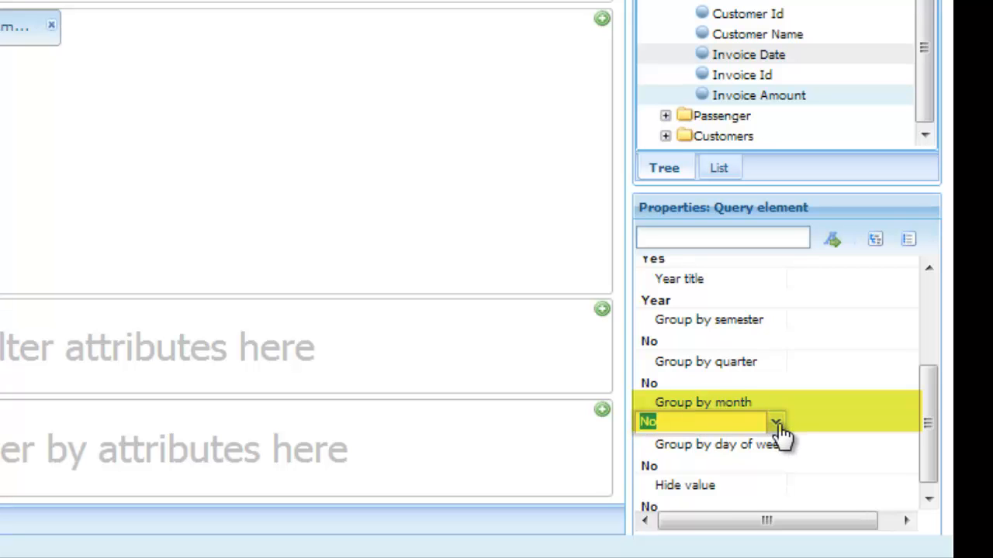
pyautogui.click(776, 422)
pyautogui.click(705, 471)
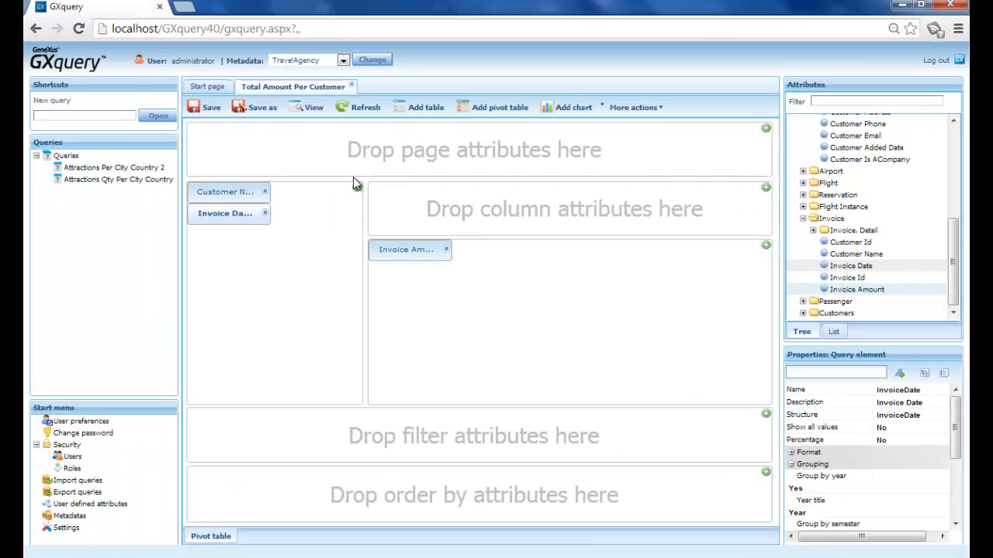
pyautogui.click(312, 109)
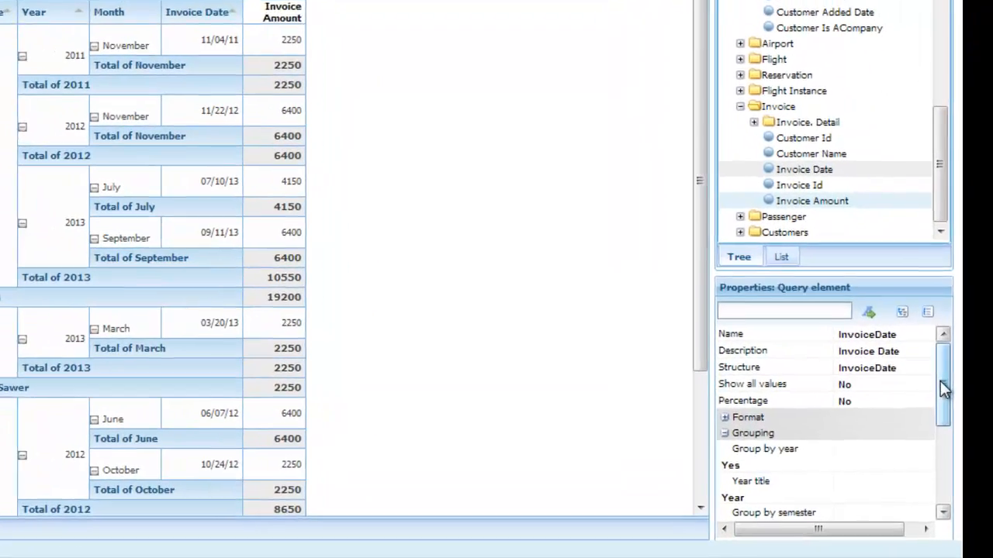
# Step: Set Hide value to Yes in the Invoice Date grouping properties
pyautogui.moveTo(956, 434); pyautogui.dragTo(967, 511)
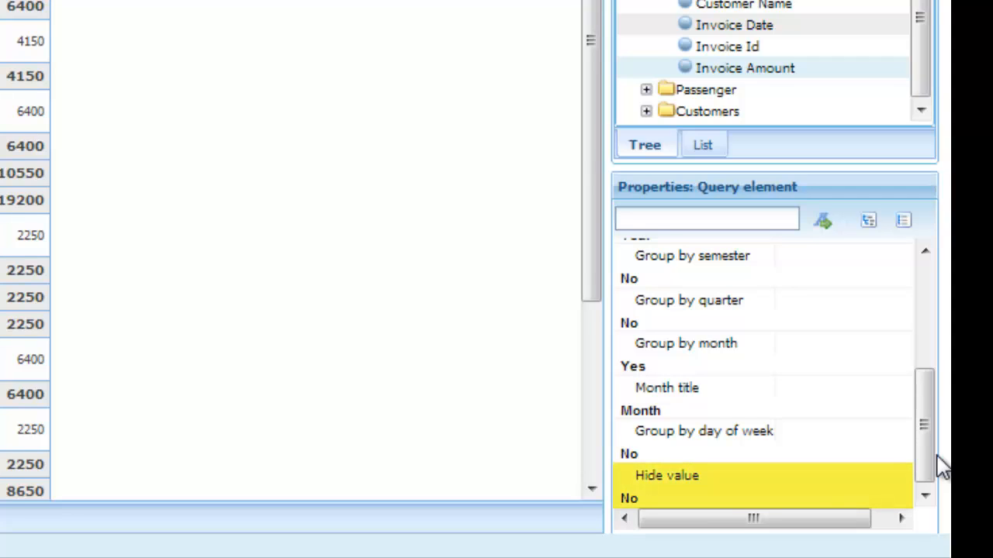
pyautogui.click(710, 497)
pyautogui.click(763, 496)
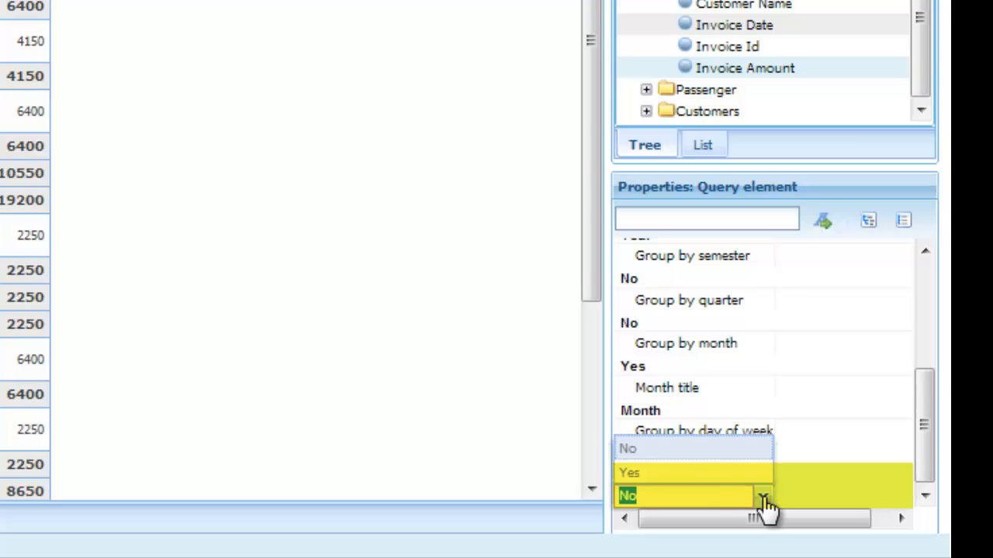
pyautogui.click(694, 473)
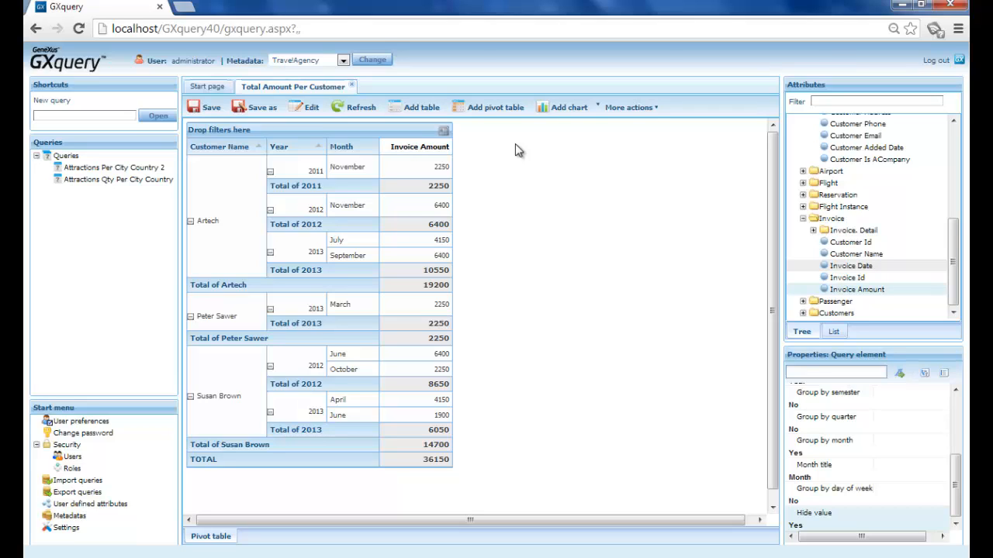
# Step: Change the description of the Invoice Amount element to Total Amount
pyautogui.click(434, 147)
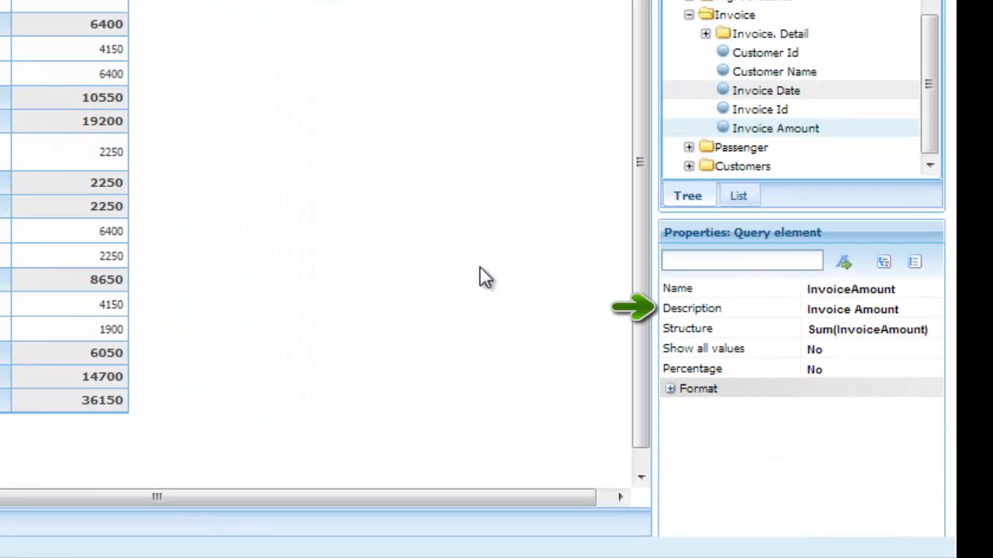
pyautogui.click(921, 309)
pyautogui.press('BackSpace')
pyautogui.write('Total Amount')
pyautogui.press('Return')
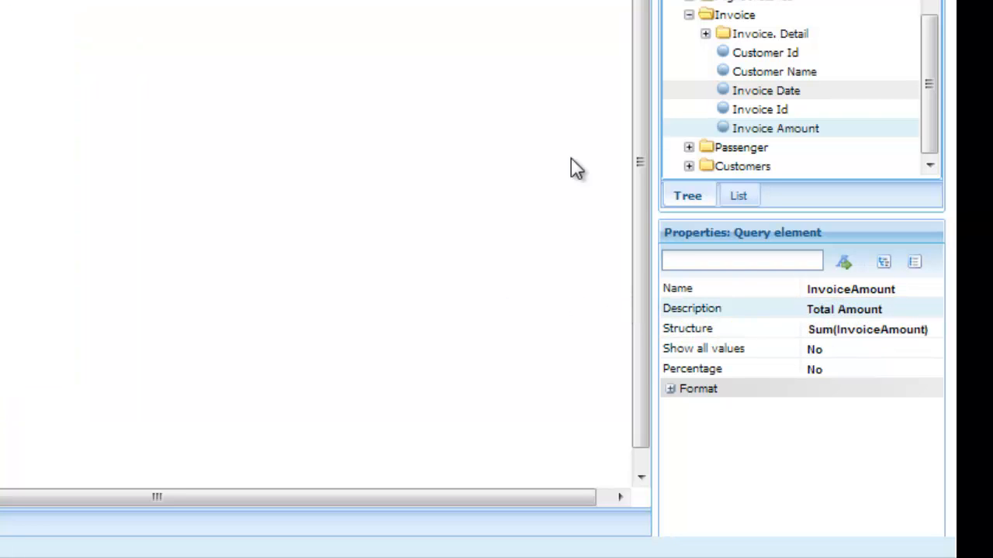